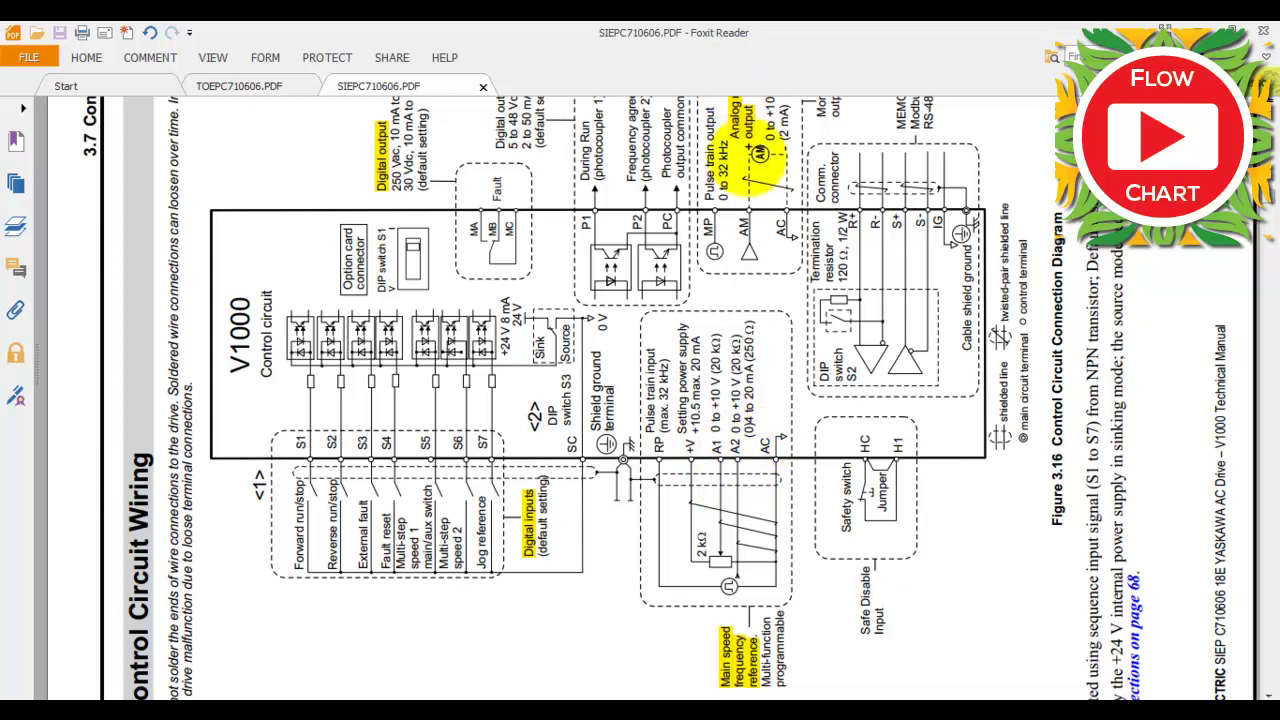
{"action": "scroll", "coordinate": [765, 225], "scroll_direction": "up", "scroll_amount": 2}
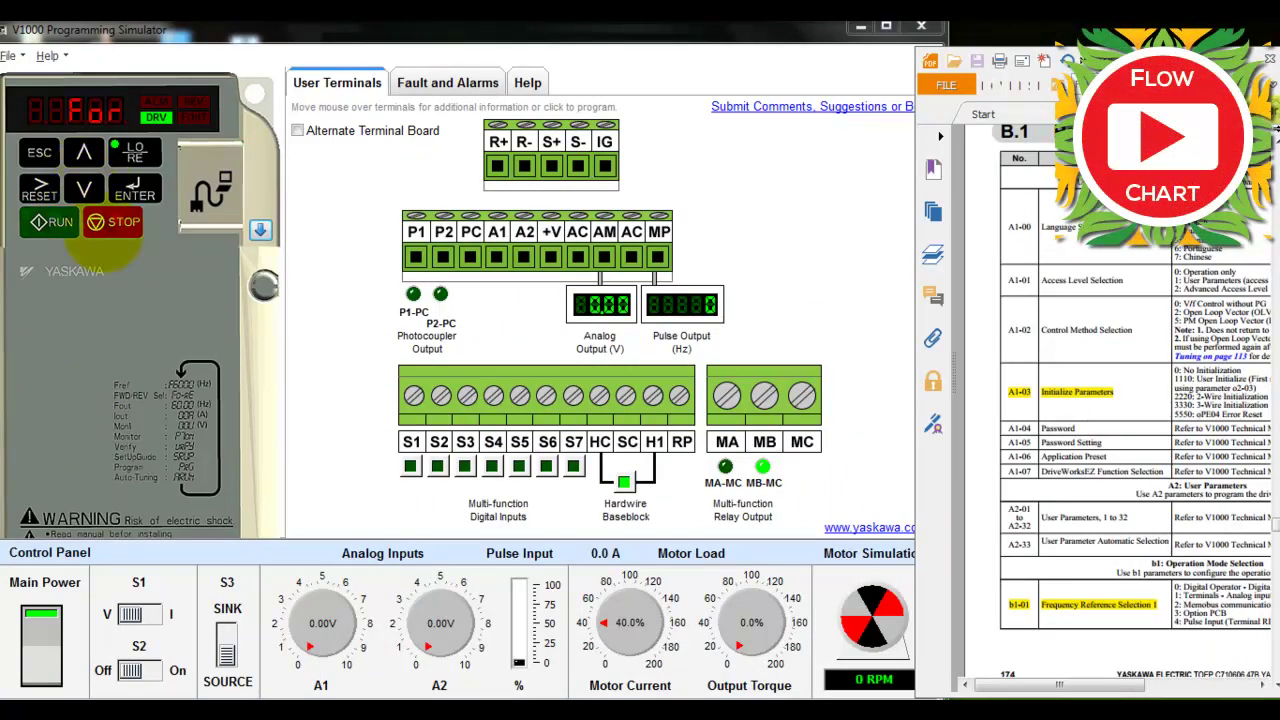
- Run the motor from the drive keypad at a 20.00 Hz frequency reference, and stop it
{"action": "left_click", "coordinate": [15, 160]}
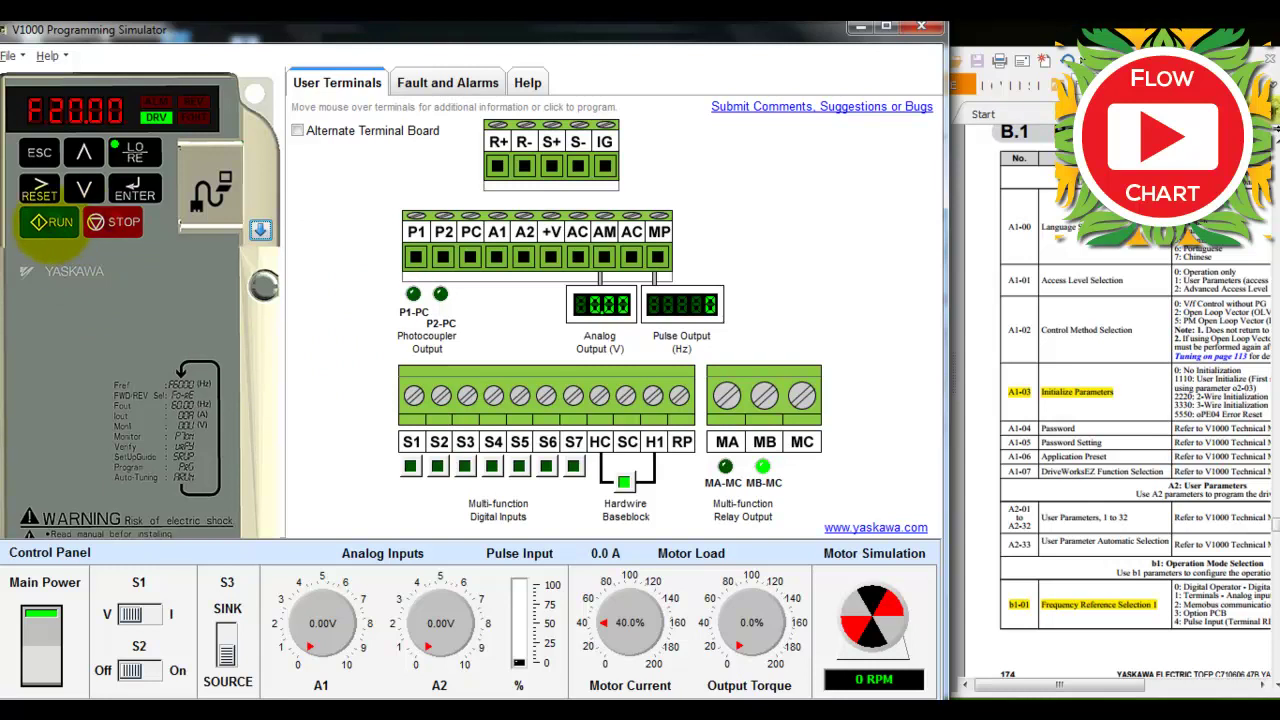
{"action": "left_click", "coordinate": [50, 223]}
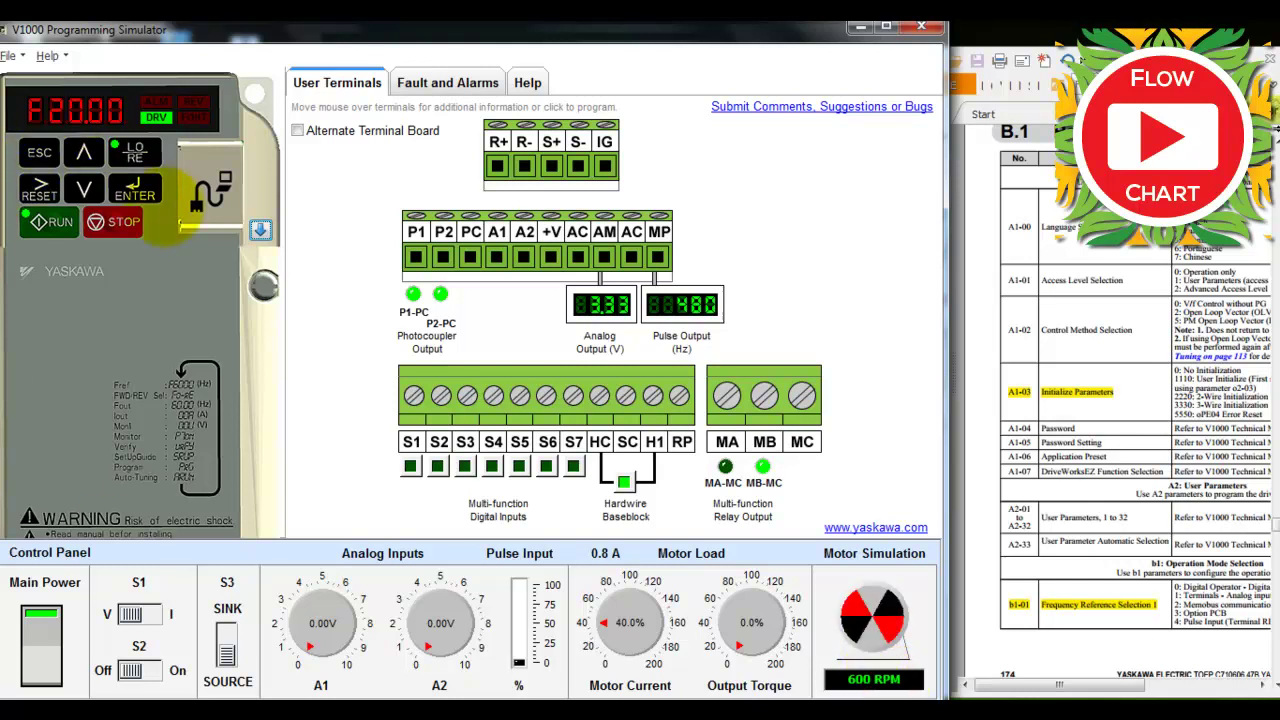
{"action": "left_click", "coordinate": [118, 222]}
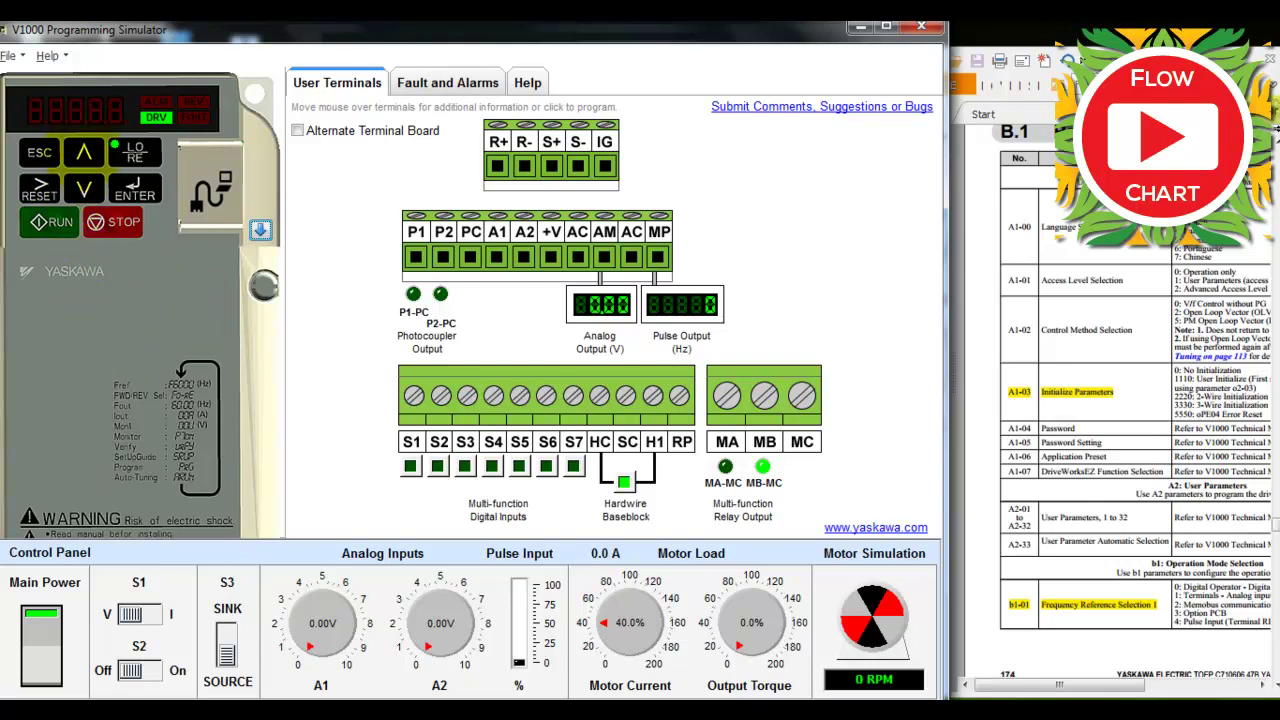
- Enter the drive's parameter programming mode and go to Frequency Reference Selection 1 (b1-01)
{"action": "left_click", "coordinate": [84, 152]}
{"action": "left_click", "coordinate": [84, 152]}
{"action": "left_click", "coordinate": [84, 152]}
{"action": "left_click", "coordinate": [84, 152]}
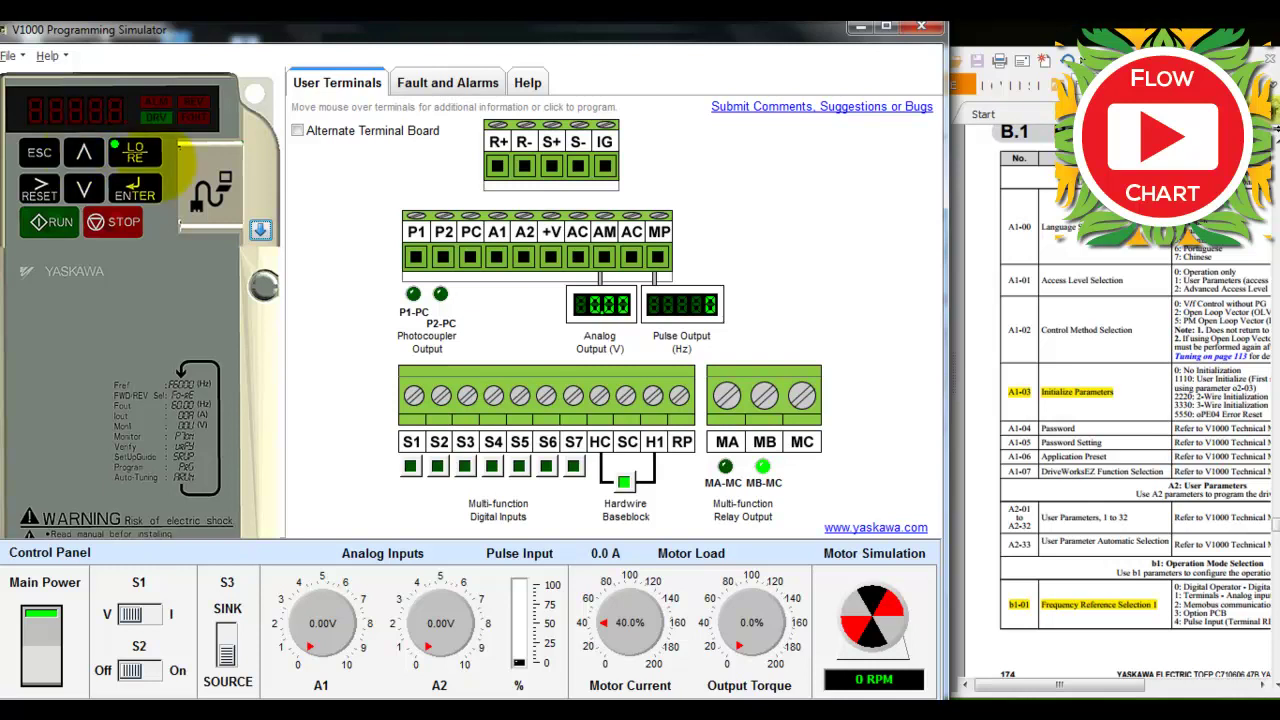
{"action": "left_click", "coordinate": [160, 188]}
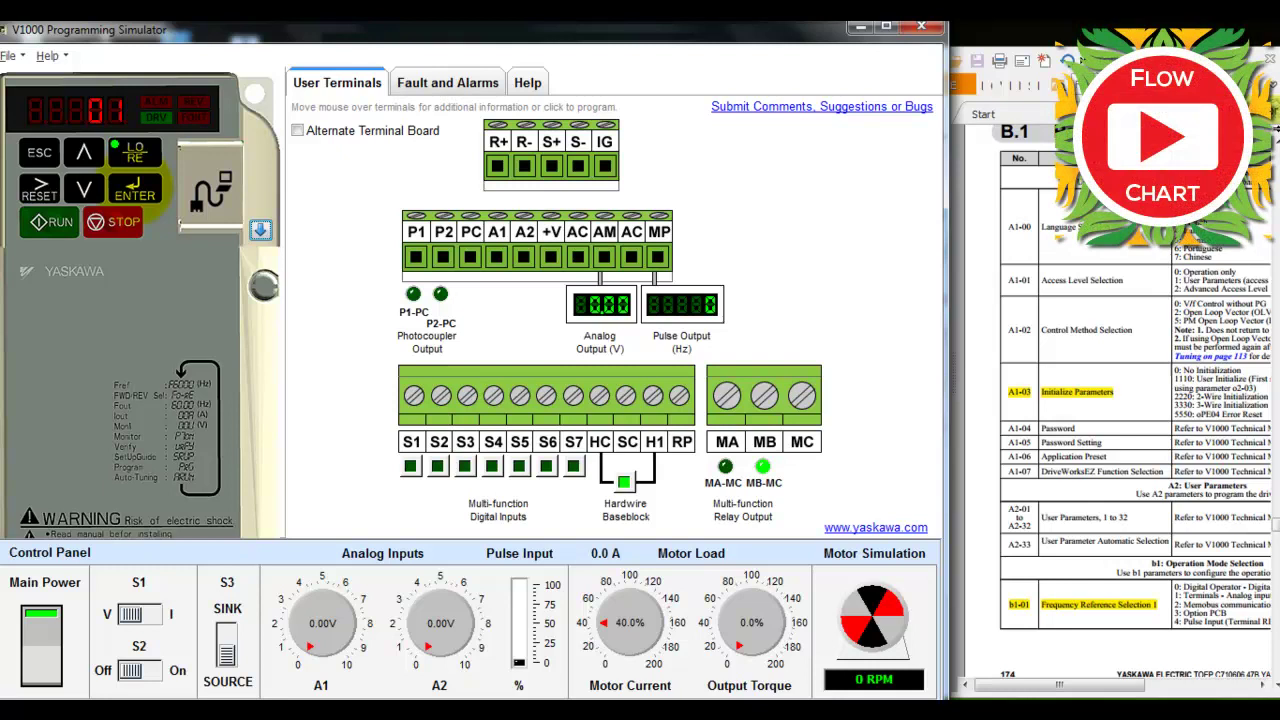
{"action": "left_click", "coordinate": [160, 188]}
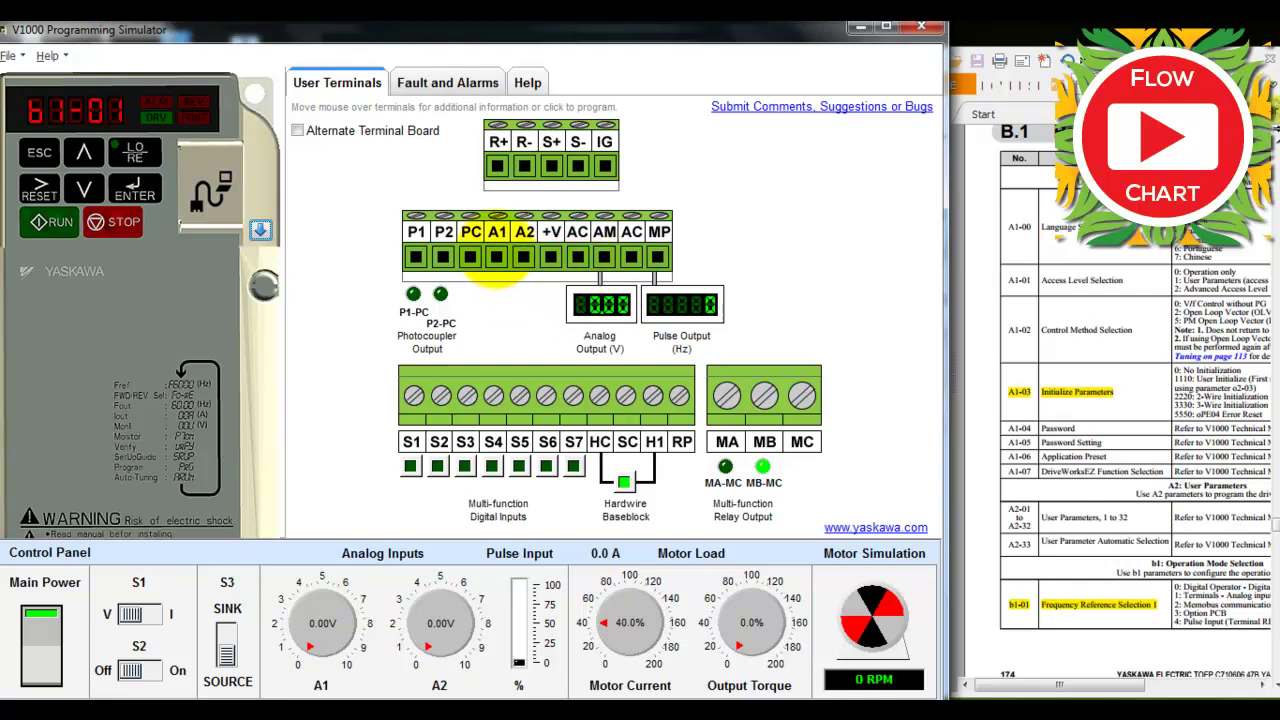
- Look up b1-02 in the manual and set Run Command Selection 1 to 1 for digital input terminals
{"action": "left_click", "coordinate": [1150, 600]}
{"action": "scroll", "coordinate": [1150, 600], "scroll_direction": "down", "scroll_amount": 7}
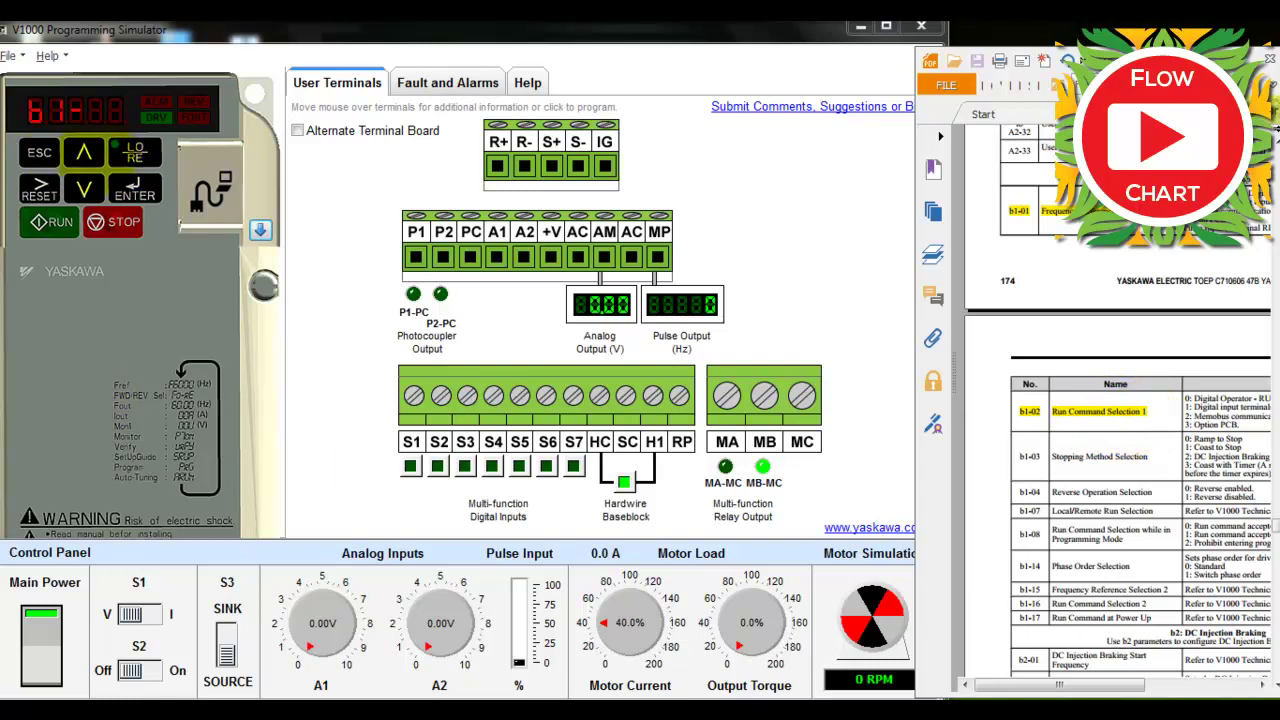
{"action": "left_click", "coordinate": [134, 152]}
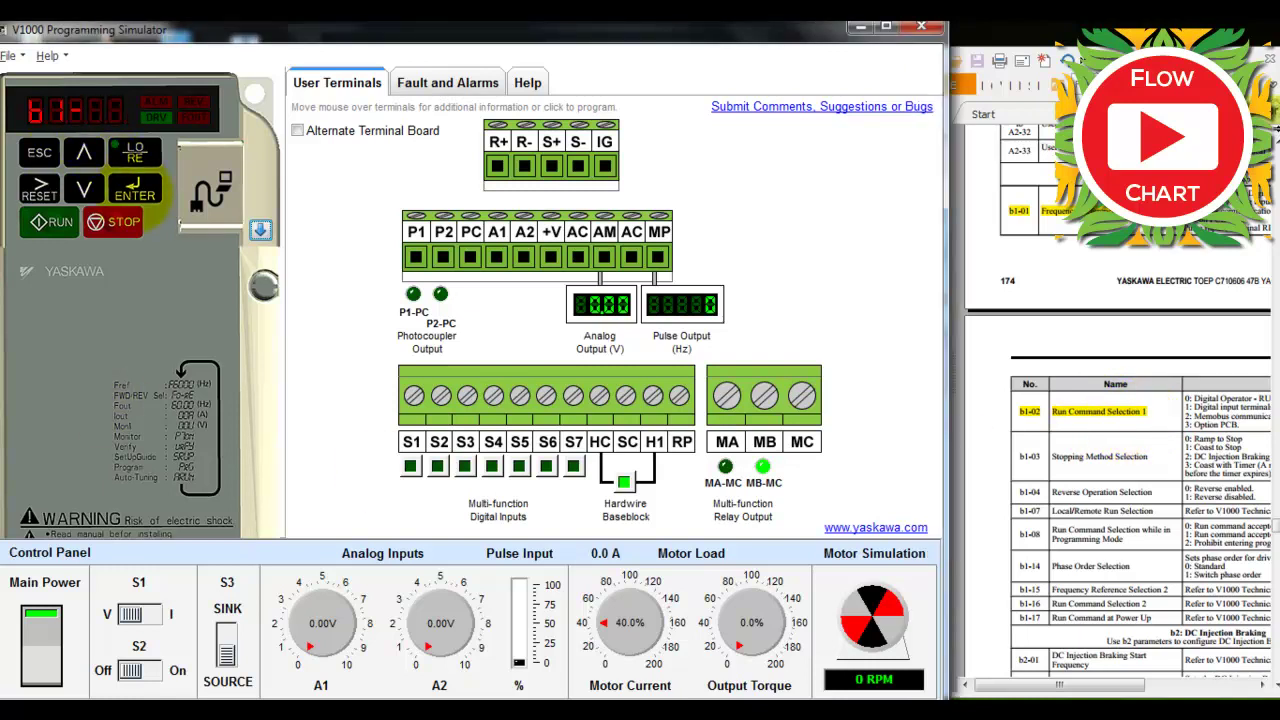
{"action": "left_click", "coordinate": [134, 190]}
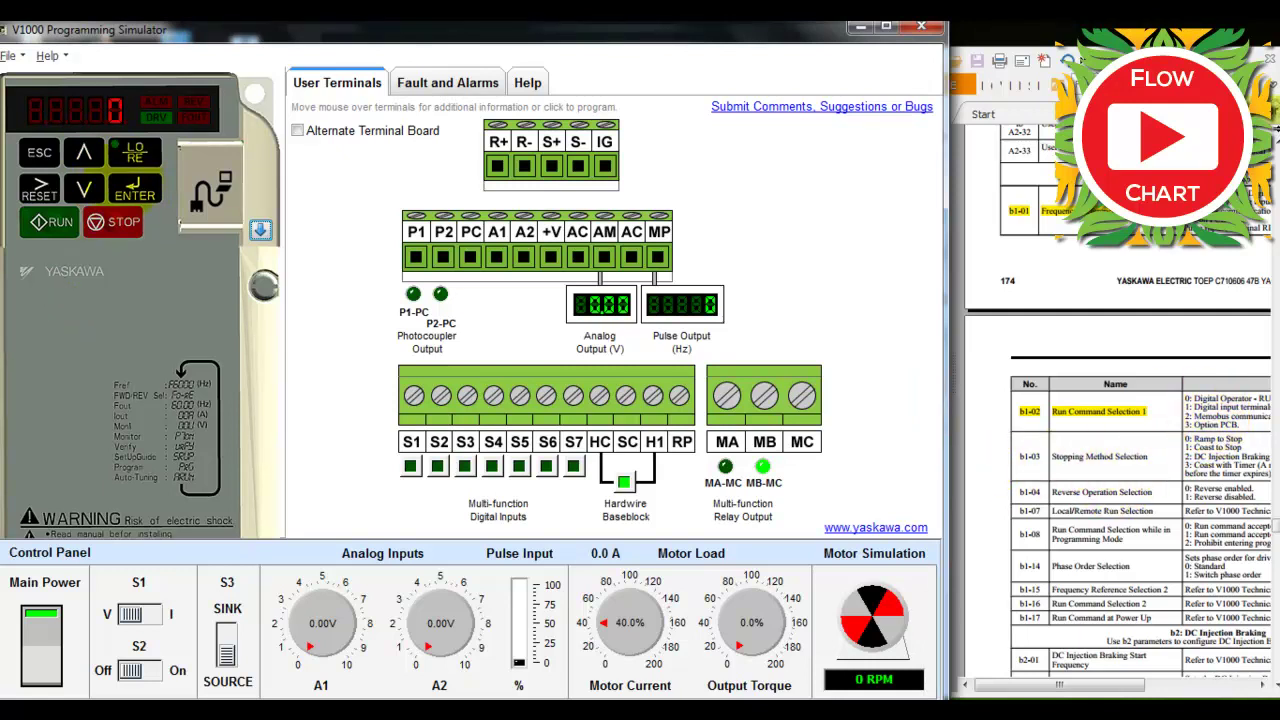
{"action": "left_click", "coordinate": [84, 152]}
{"action": "left_click", "coordinate": [148, 190]}
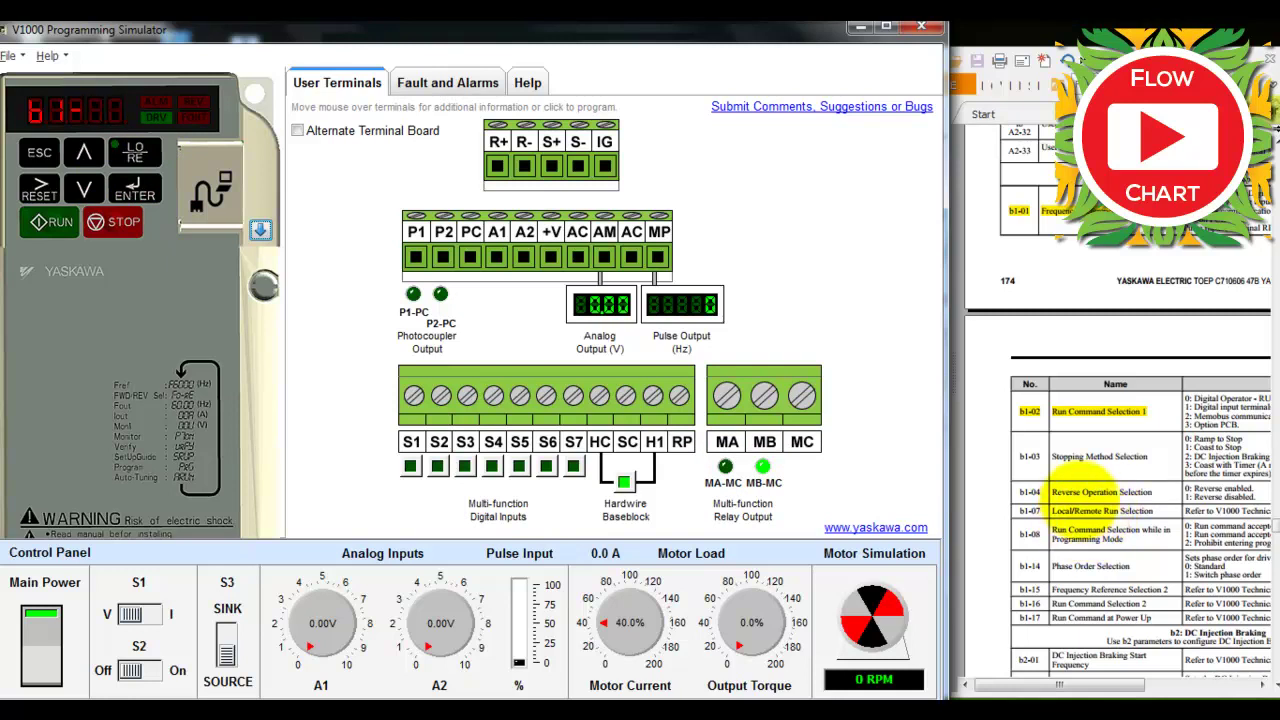
- Find the C1 acceleration parameters in the manual and shorten Acceleration Time 1 (C1-01) on the drive
{"action": "key", "text": "alt+Tab"}
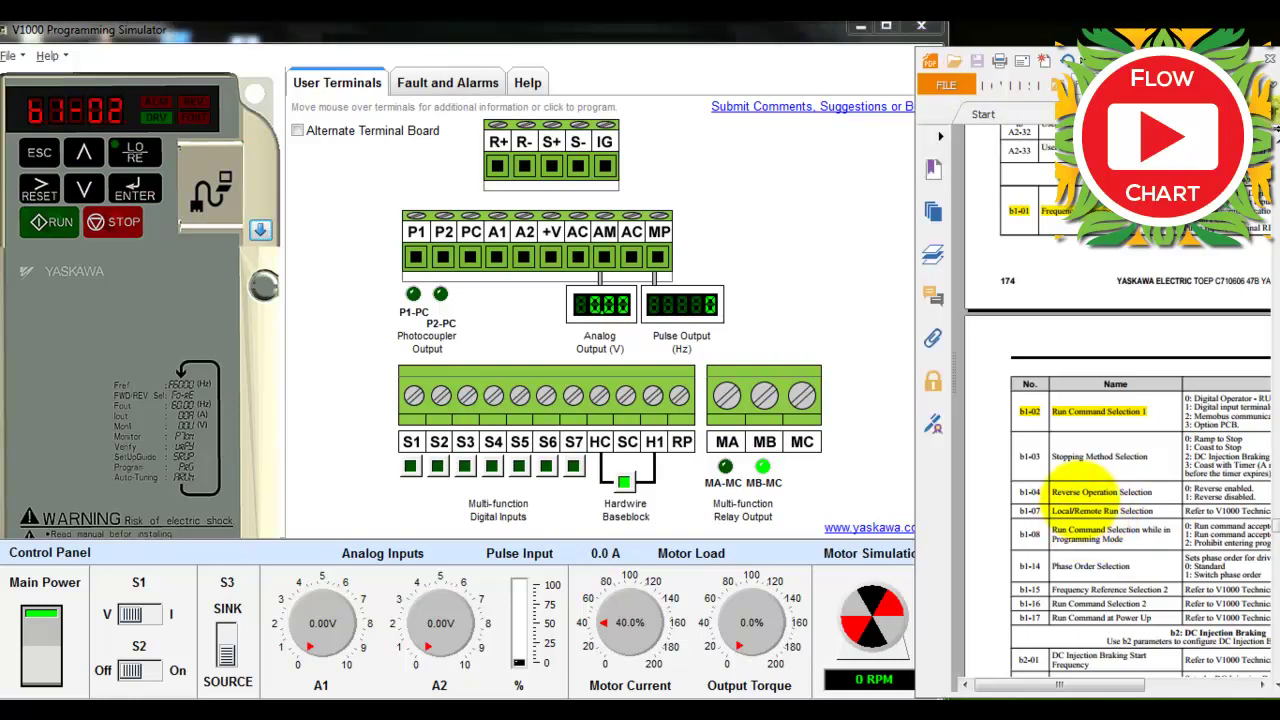
{"action": "scroll", "coordinate": [1080, 492], "scroll_direction": "down", "scroll_amount": 20}
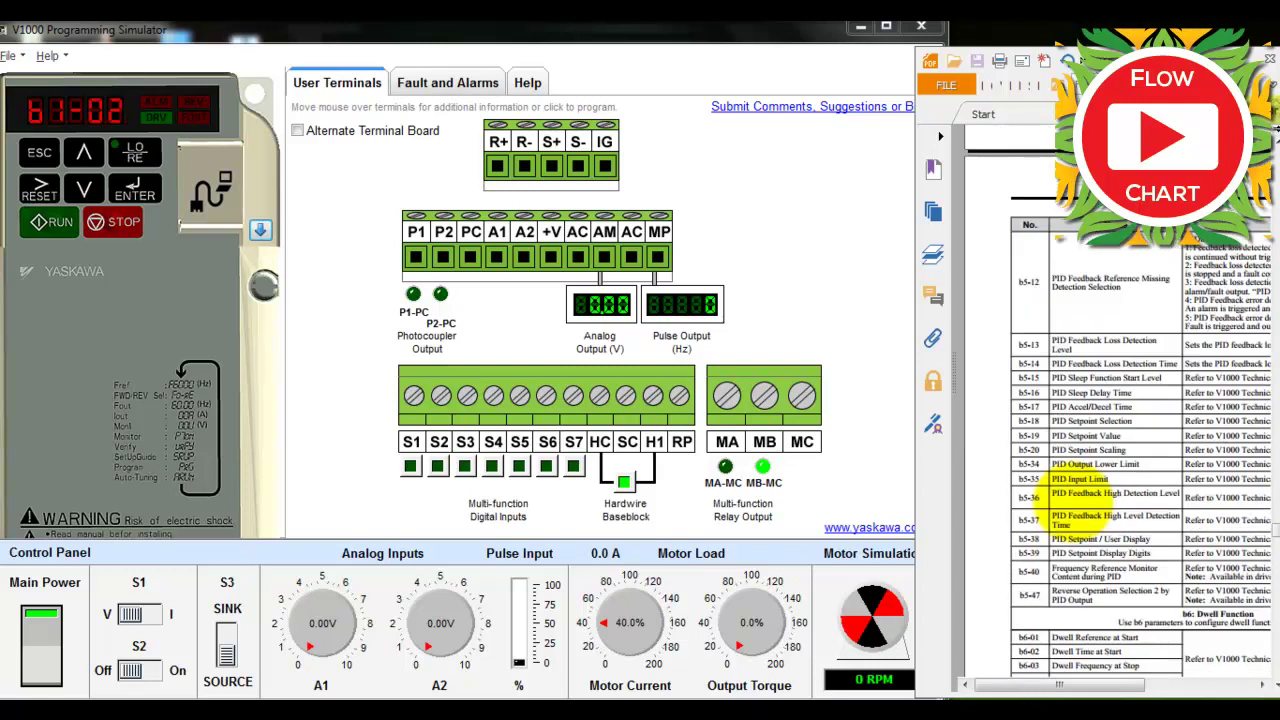
{"action": "scroll", "coordinate": [1080, 500], "scroll_direction": "down", "scroll_amount": 10}
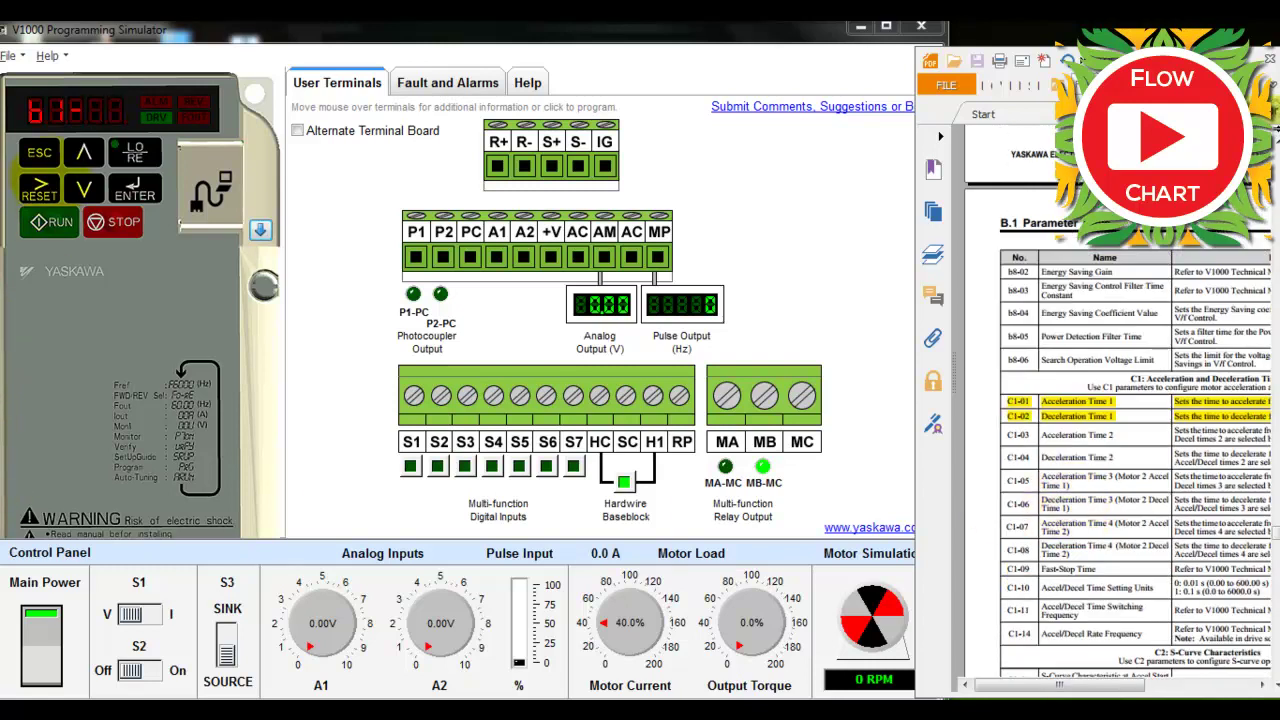
{"action": "left_click", "coordinate": [15, 188]}
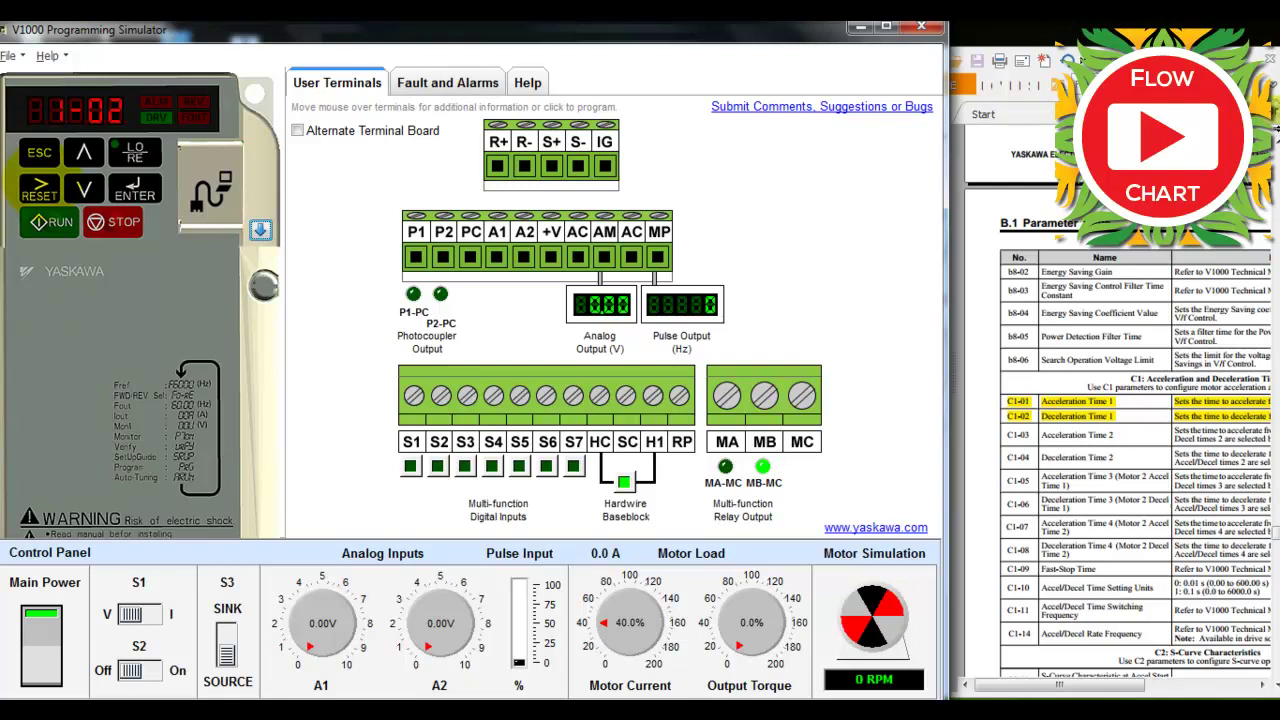
{"action": "left_click", "coordinate": [84, 152]}
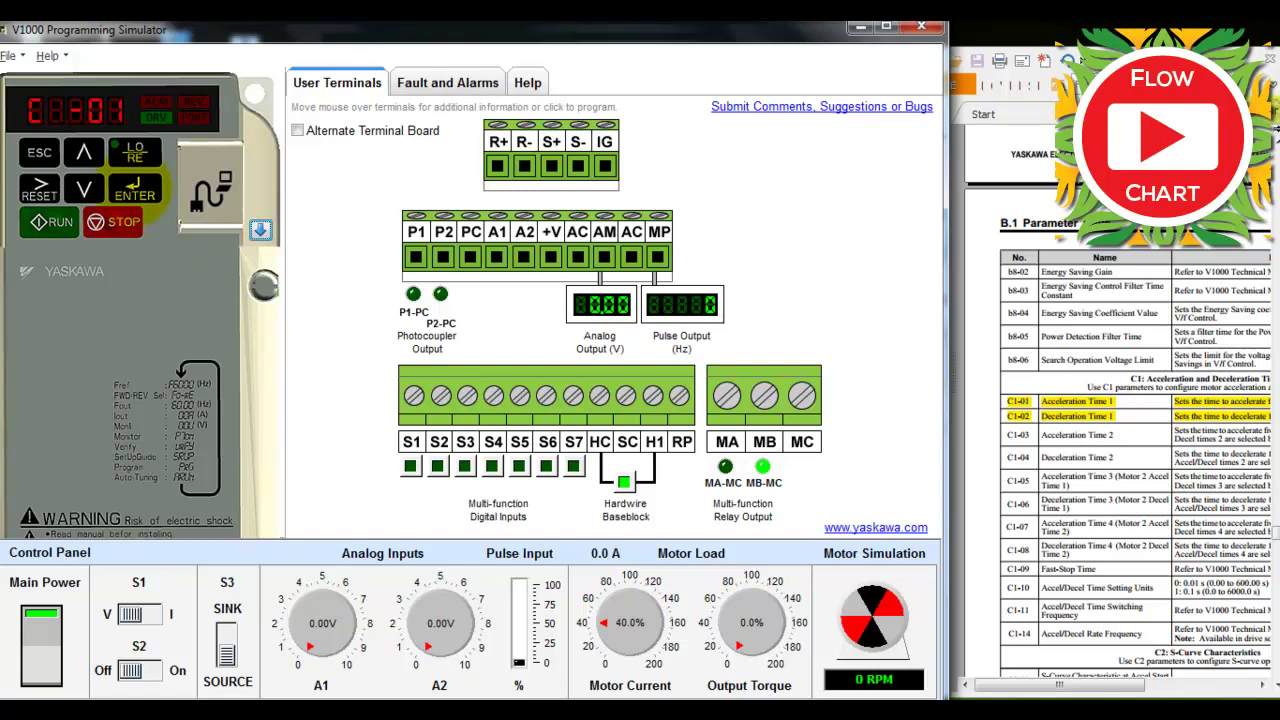
{"action": "left_click", "coordinate": [155, 188]}
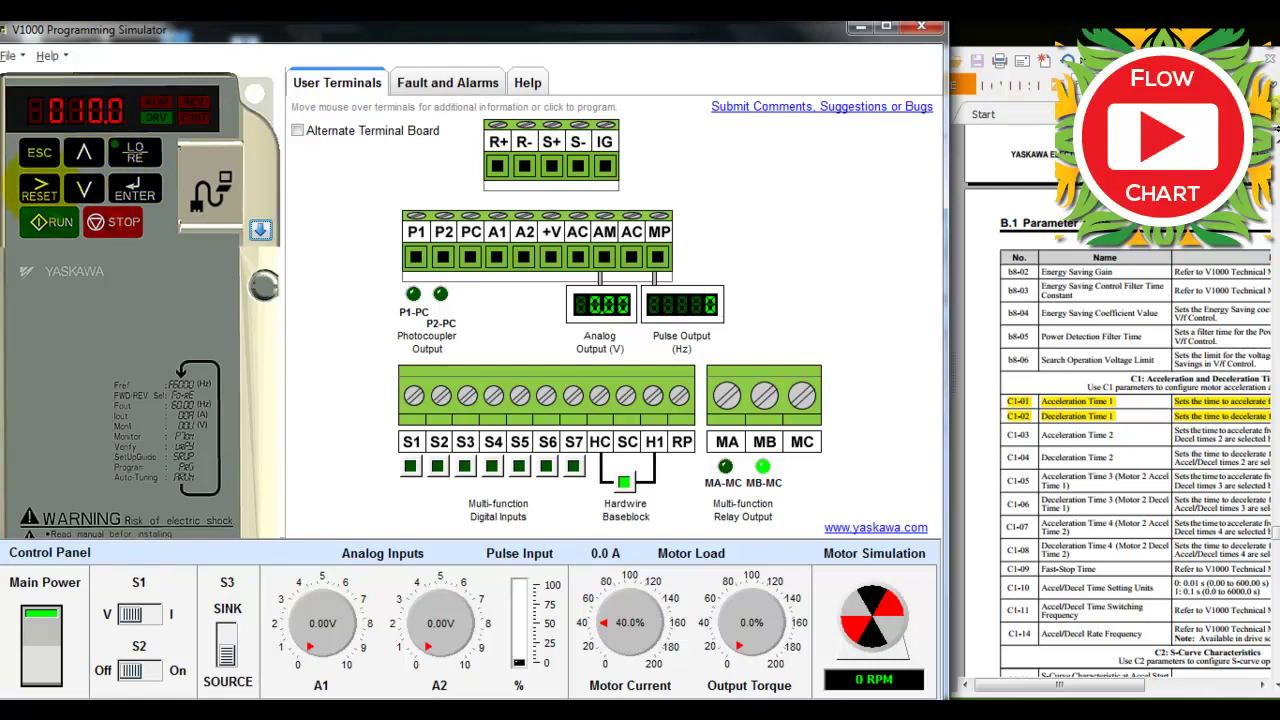
{"action": "left_click", "coordinate": [38, 188]}
{"action": "left_click", "coordinate": [38, 188]}
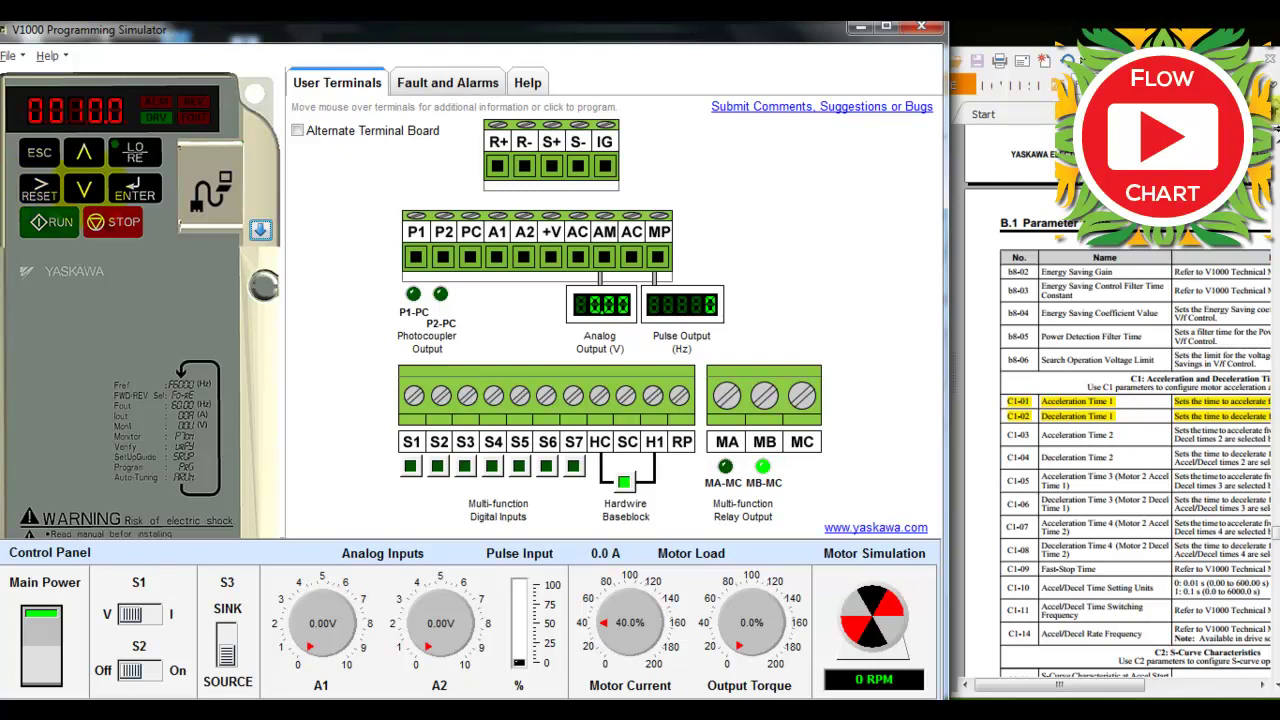
{"action": "left_click", "coordinate": [84, 188]}
{"action": "left_click", "coordinate": [84, 188]}
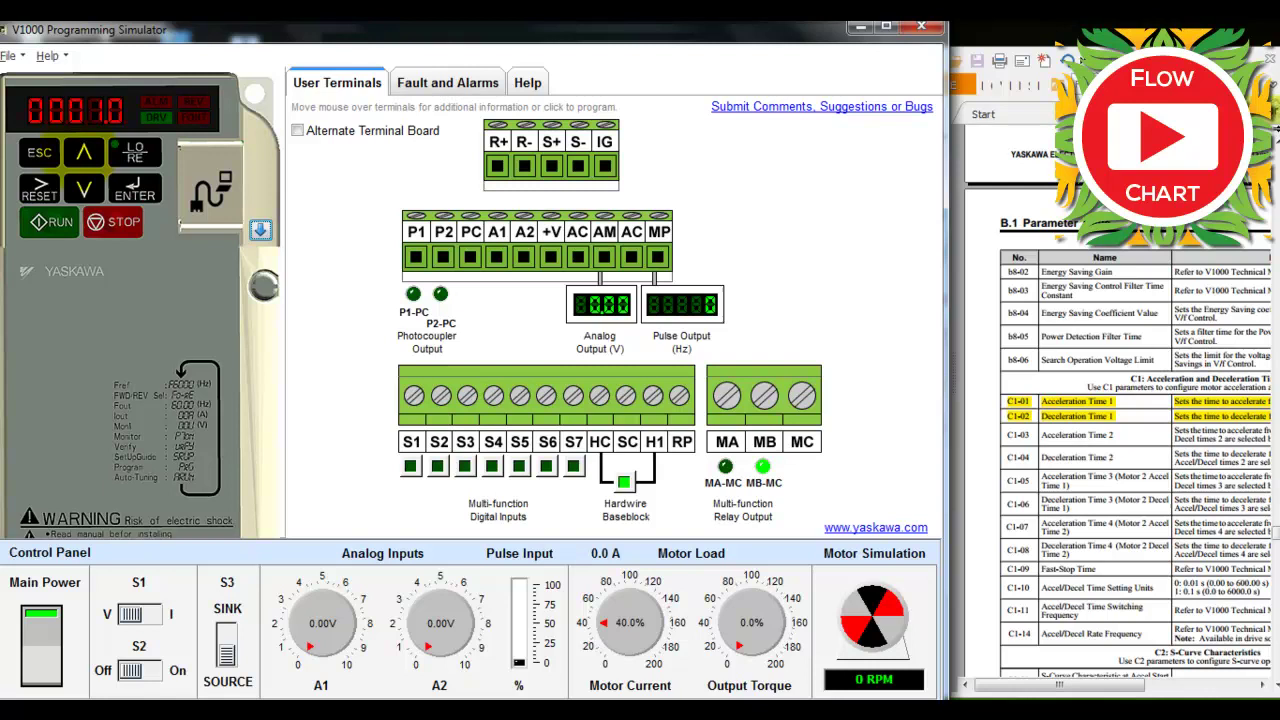
{"action": "left_click", "coordinate": [84, 152]}
{"action": "left_click", "coordinate": [150, 188]}
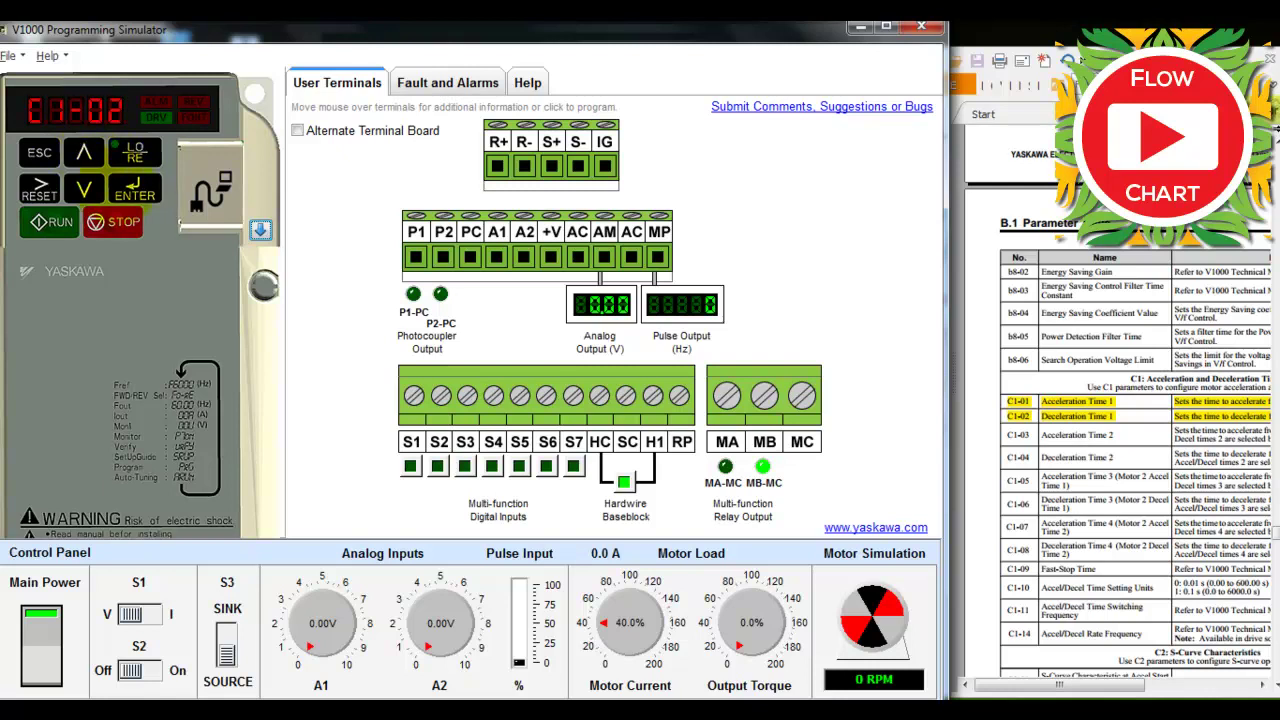
- Open Deceleration Time 1 (C1-02) on the drive and shorten its value by clearing the tens digit and raising the ones digit
{"action": "left_click", "coordinate": [150, 188]}
{"action": "left_click", "coordinate": [40, 188]}
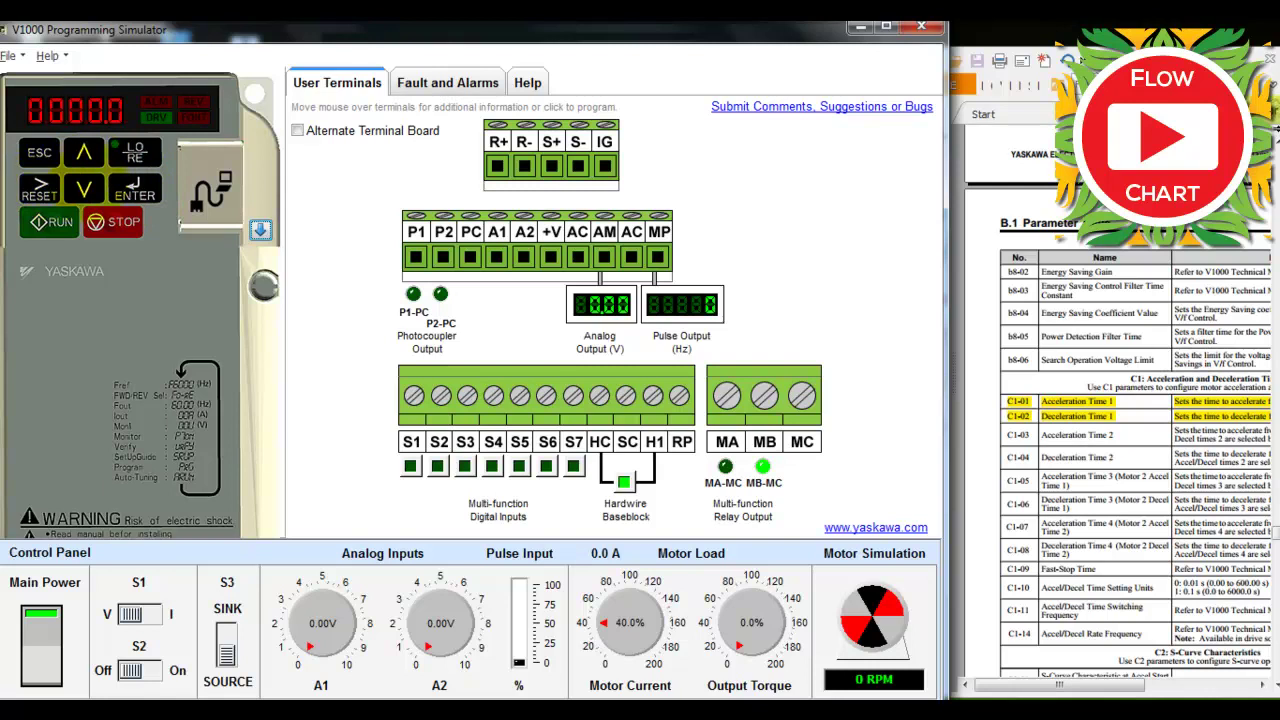
{"action": "left_click", "coordinate": [84, 188]}
{"action": "left_click", "coordinate": [84, 152]}
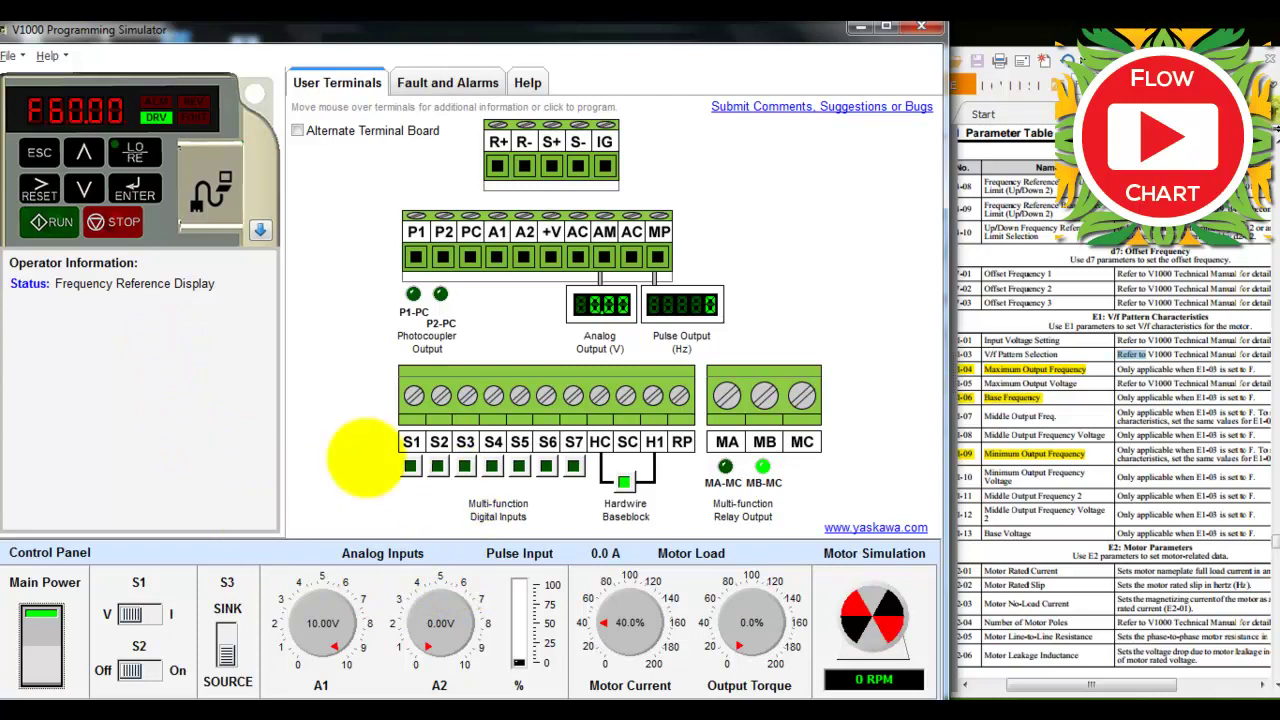
- Expose the drive's internal terminal board and start the motor forward with digital input S1
{"action": "left_click", "coordinate": [260, 230]}
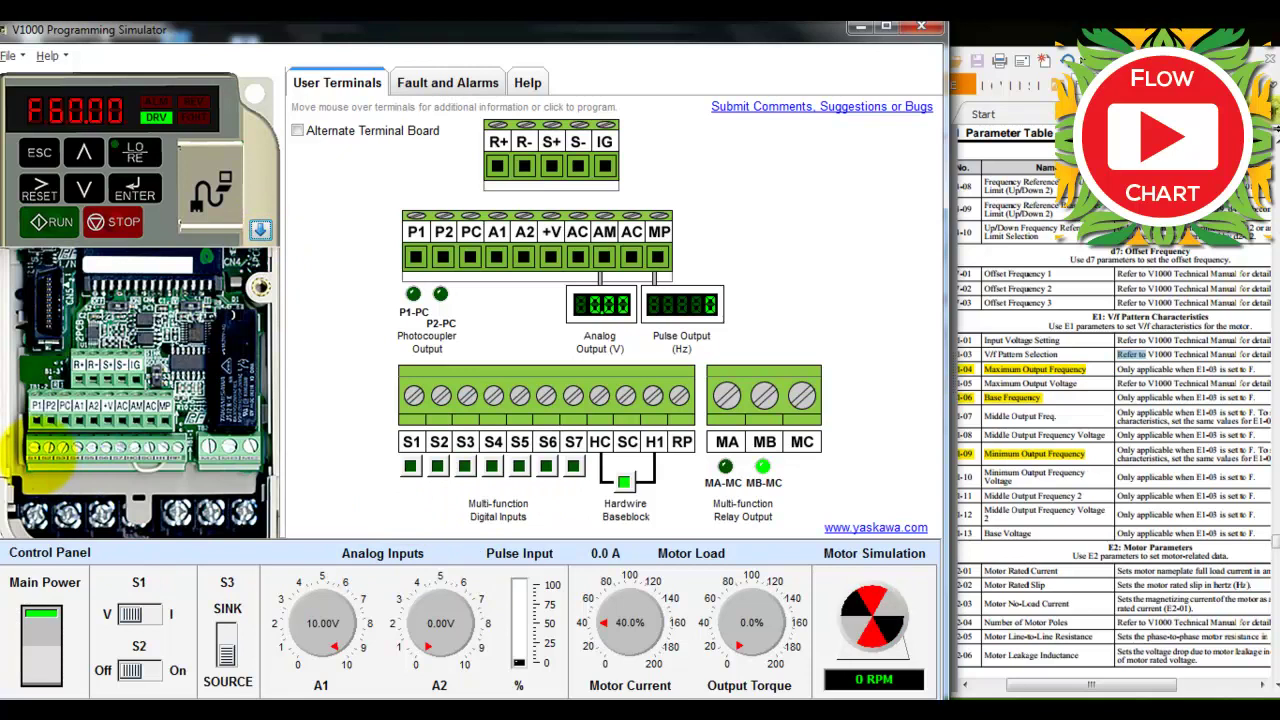
{"action": "mouse_move", "coordinate": [413, 468]}
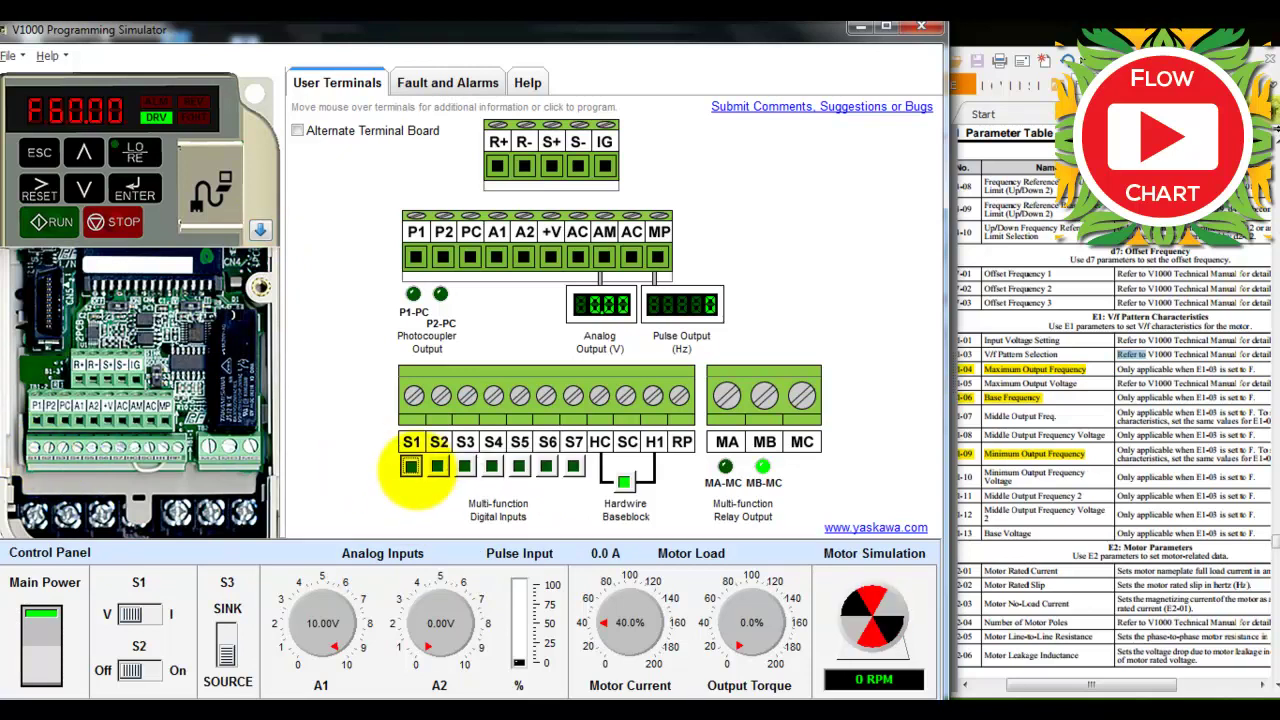
{"action": "left_click", "coordinate": [411, 466]}
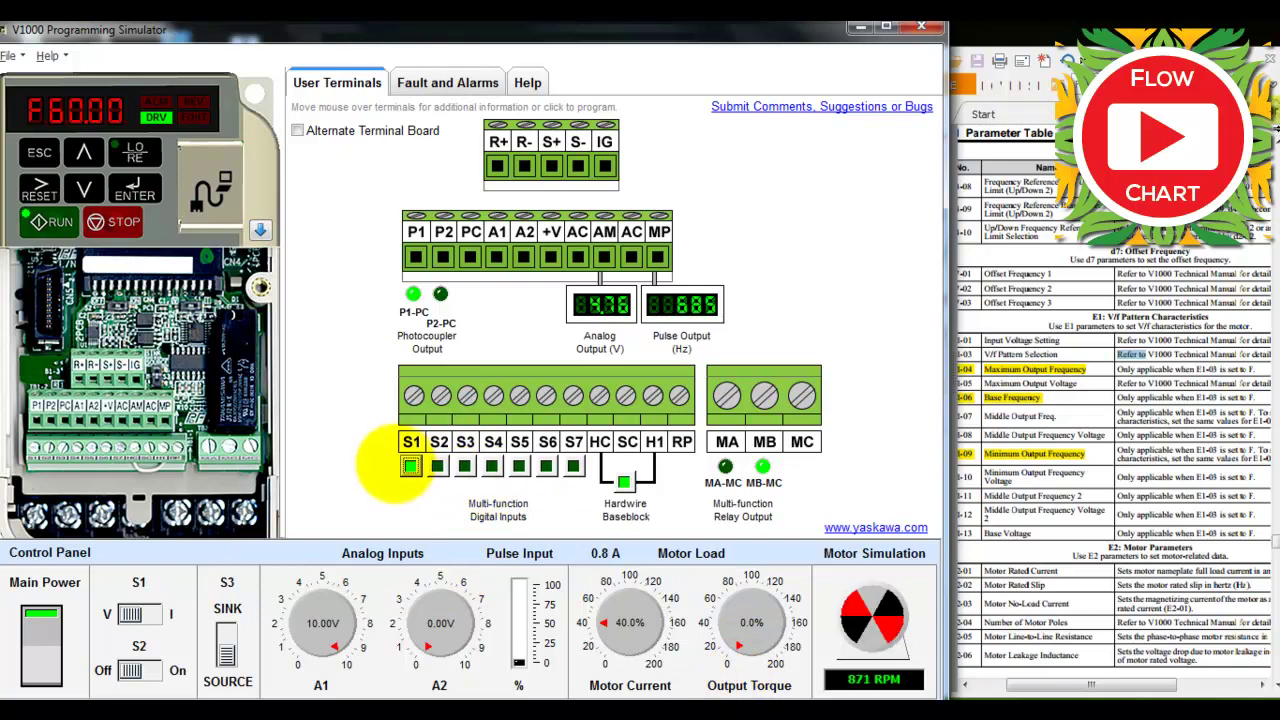
{"action": "mouse_move", "coordinate": [410, 466]}
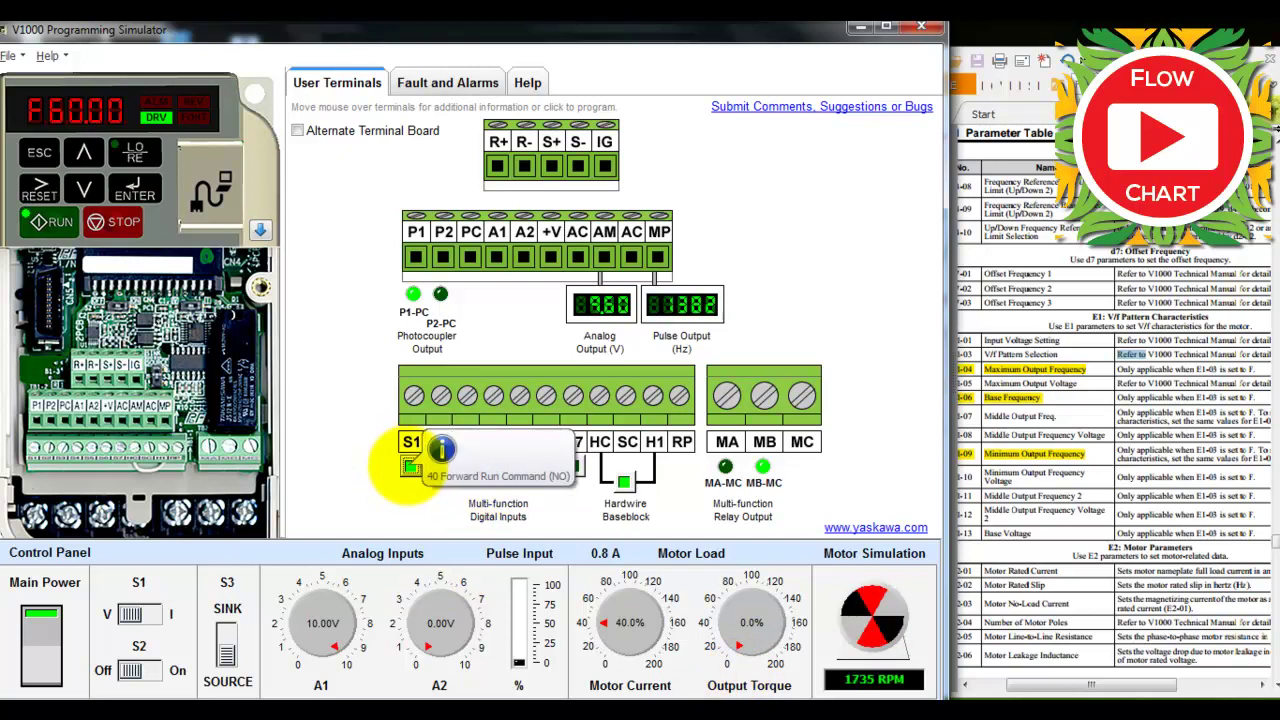